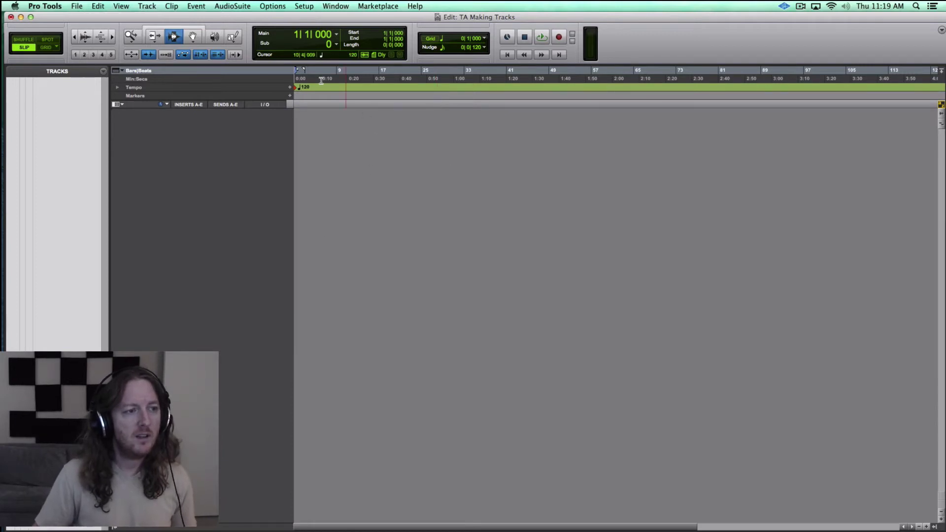
# - Open the New Tracks dialog from the Track menu, then cancel it without creating tracks
pyautogui.click(148, 7)
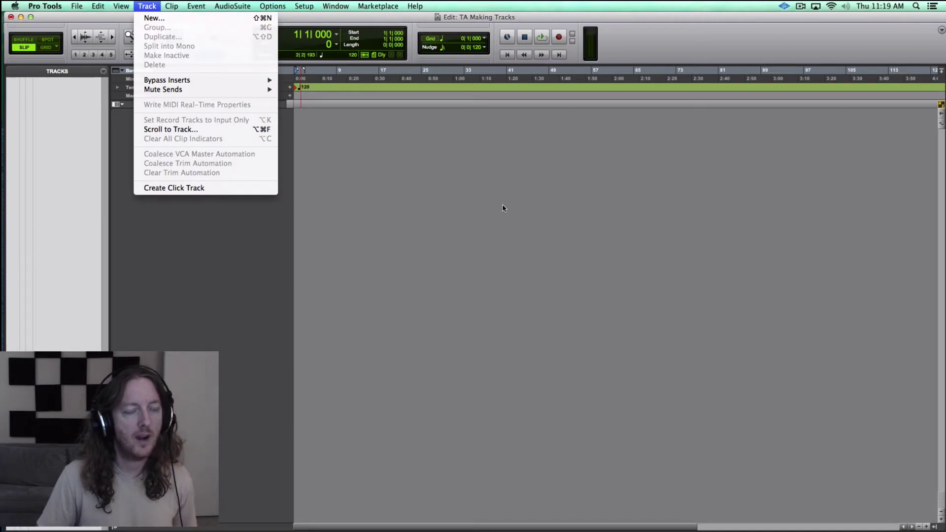
pyautogui.click(502, 205)
pyautogui.click(148, 8)
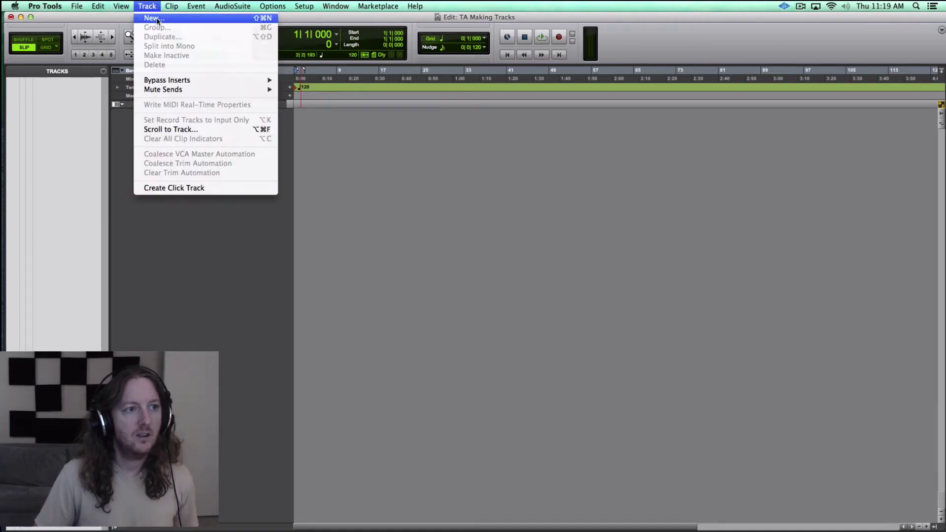
pyautogui.click(153, 19)
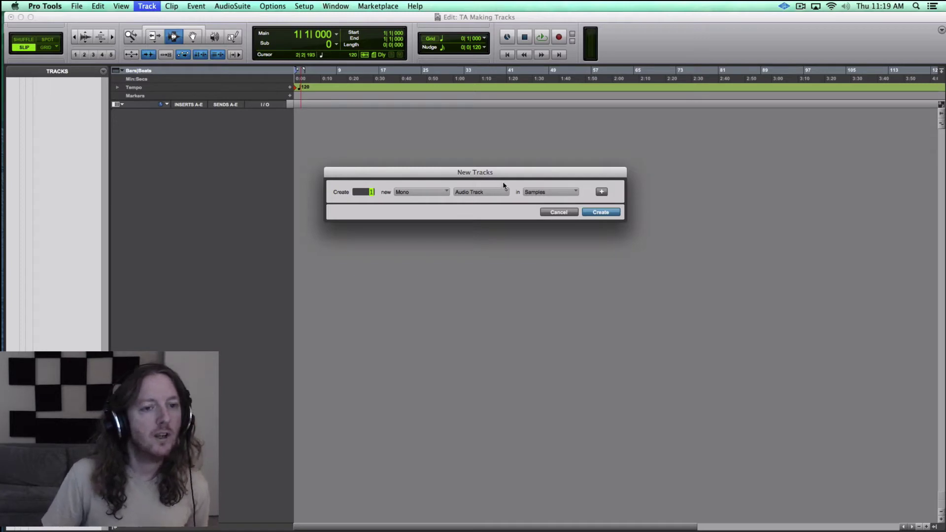
pyautogui.click(567, 213)
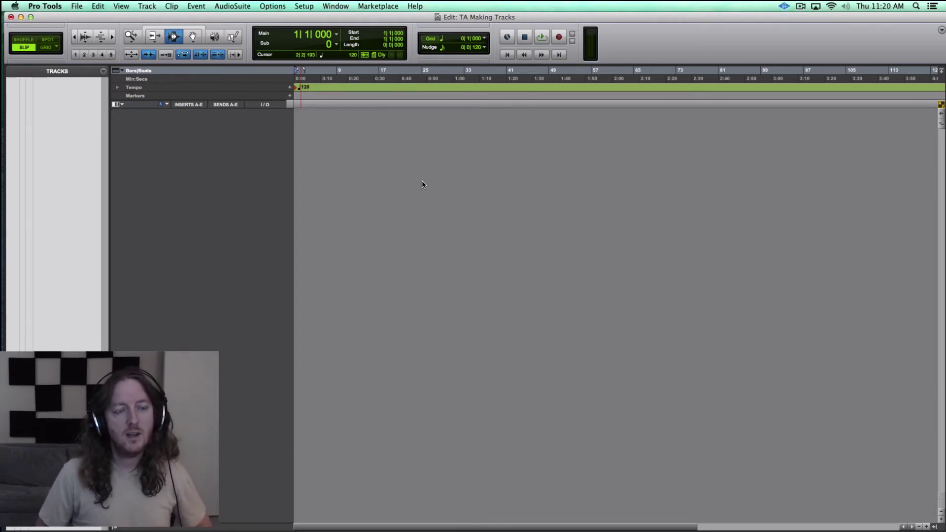
# - Reopen New Tracks with Shift+Command+N and cycle the channel format through LCRS and Quad back to Stereo
pyautogui.press('shift+super+n')
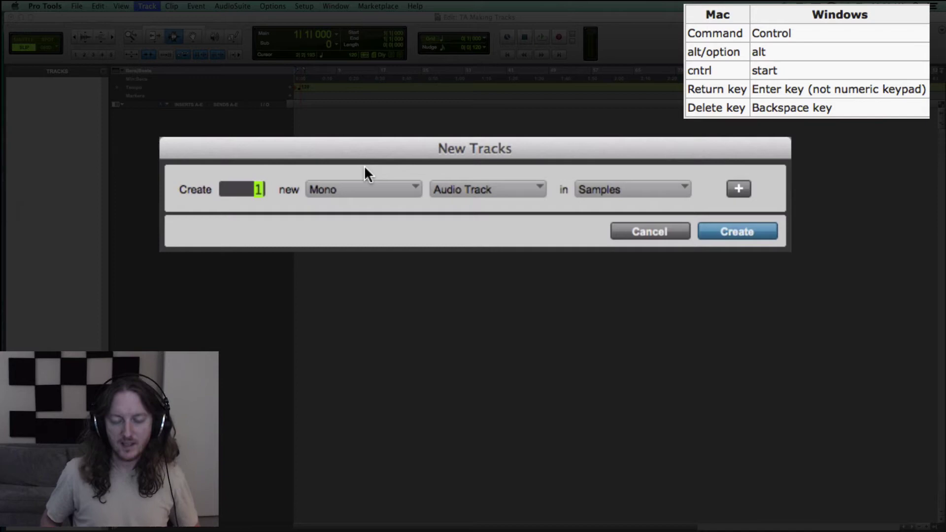
pyautogui.press('super+Right')
pyautogui.press('super+Left')
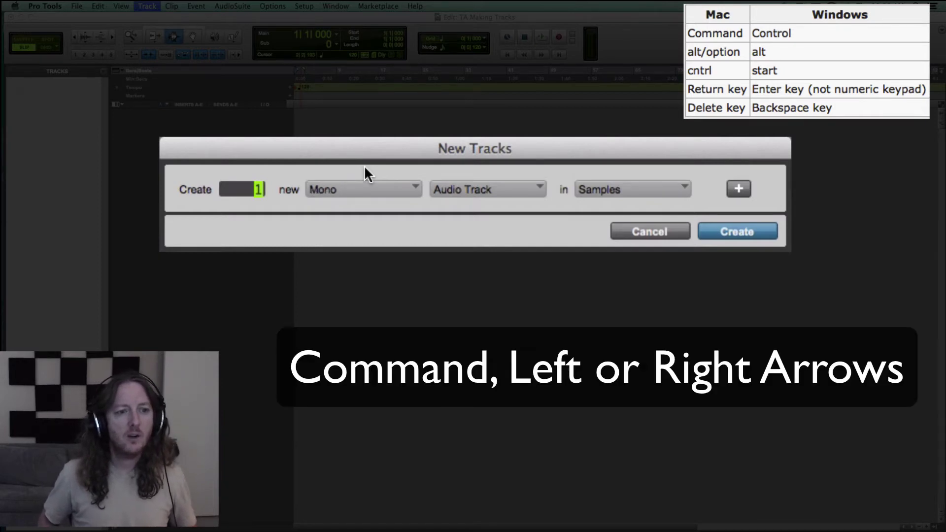
pyautogui.press('super+Right')
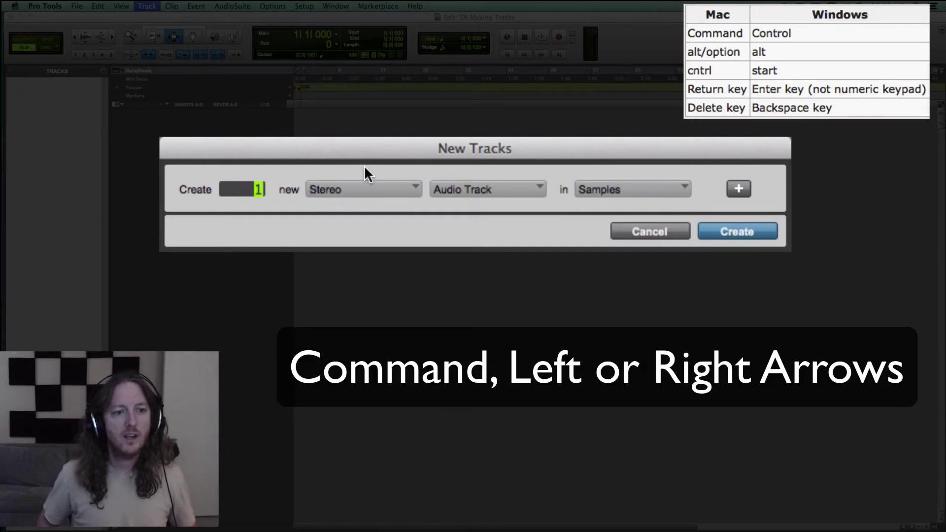
pyautogui.press('super+Right')
pyautogui.press('super+Left')
pyautogui.press('super+Right')
pyautogui.press('super+Right')
pyautogui.press('super+Right')
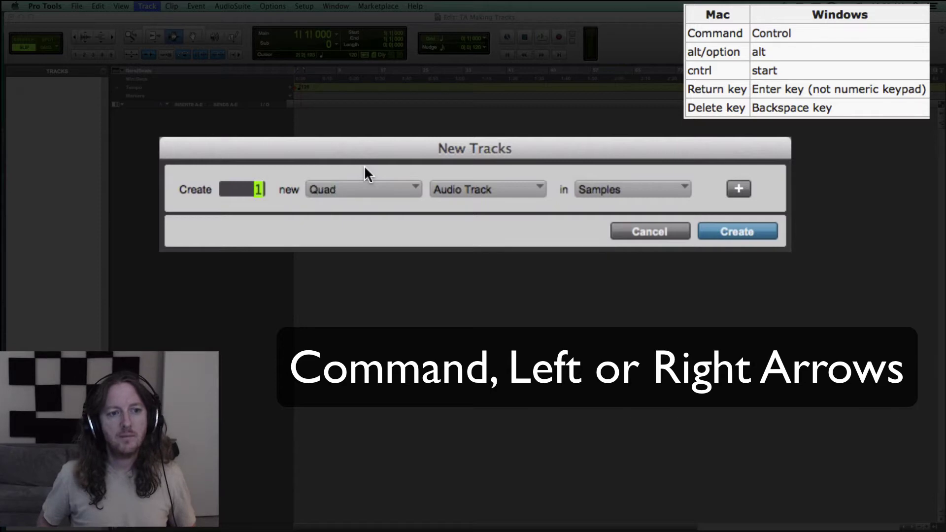
pyautogui.press('super+Left')
pyautogui.press('super+Left')
pyautogui.press('super+Left')
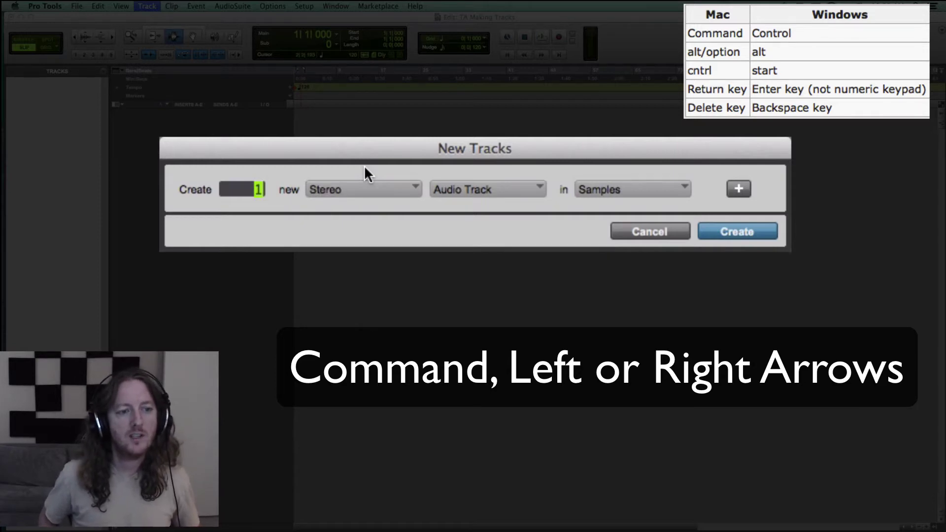
pyautogui.press('super+Right')
pyautogui.press('super+Left')
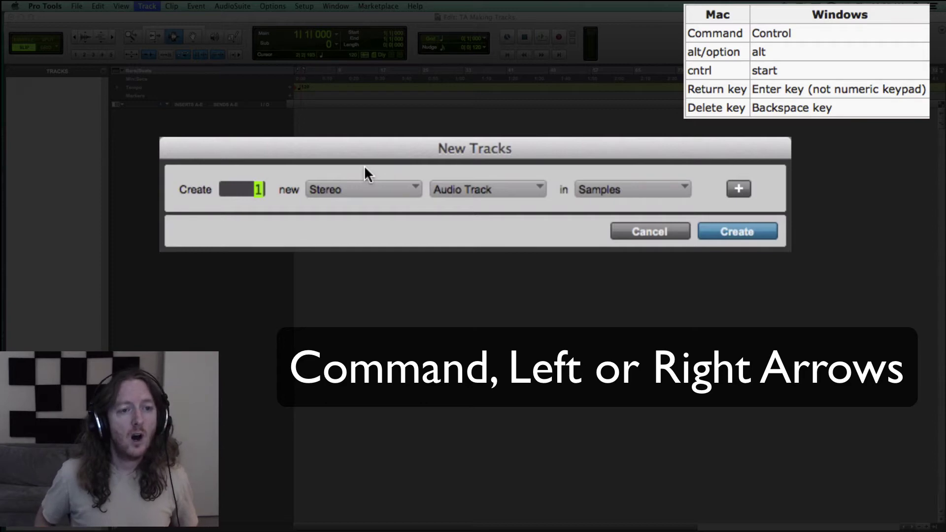
# - Toggle the track type back and forth between Instrument Track and Video Track
pyautogui.press('super+Up')
pyautogui.press('super+Up')
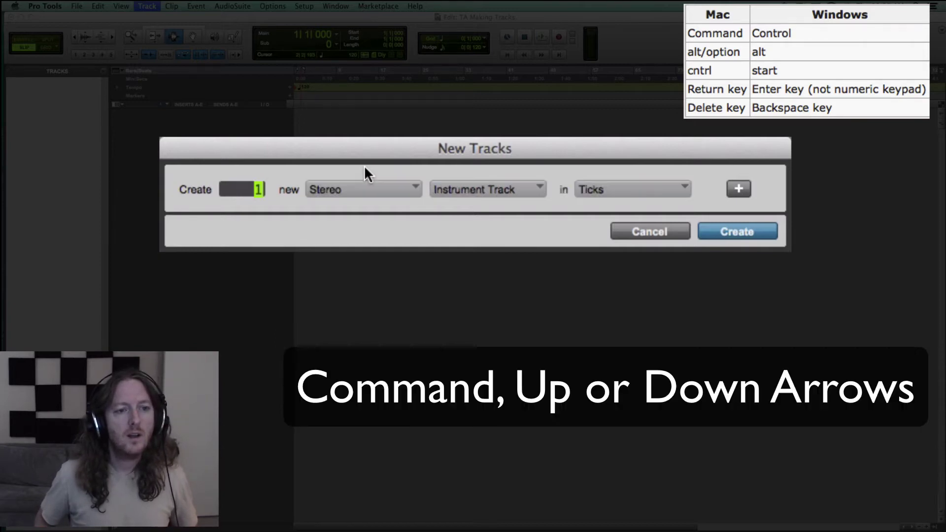
pyautogui.press('super+Down')
pyautogui.press('super+Up')
pyautogui.press('super+Down')
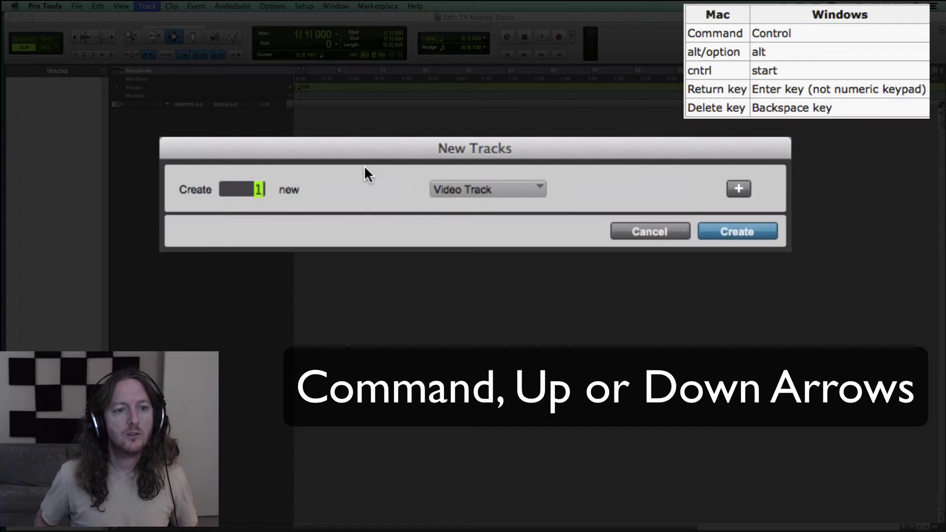
pyautogui.press('super+Up')
pyautogui.press('super+Down')
pyautogui.press('super+Down')
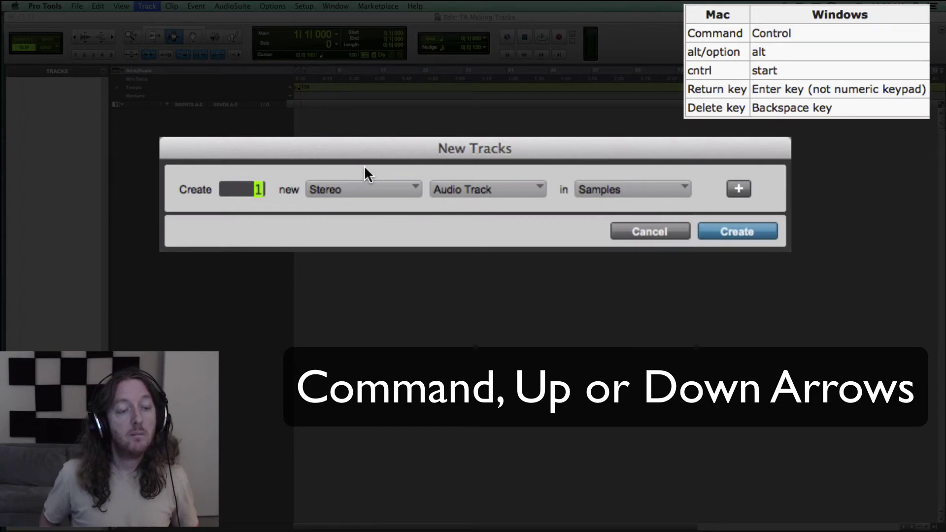
# - Cycle the channel format through Mono, LCR, Quad and 5.0, ending back on Stereo
pyautogui.press('super+Right')
pyautogui.press('super+Left')
pyautogui.press('super+Left')
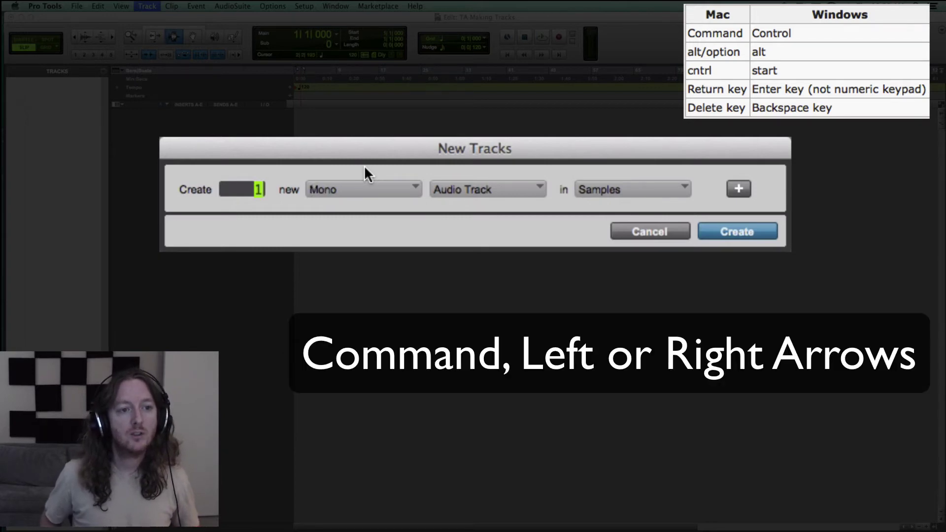
pyautogui.press('super+Right')
pyautogui.press('super+Right')
pyautogui.press('super+Right')
pyautogui.press('super+Right')
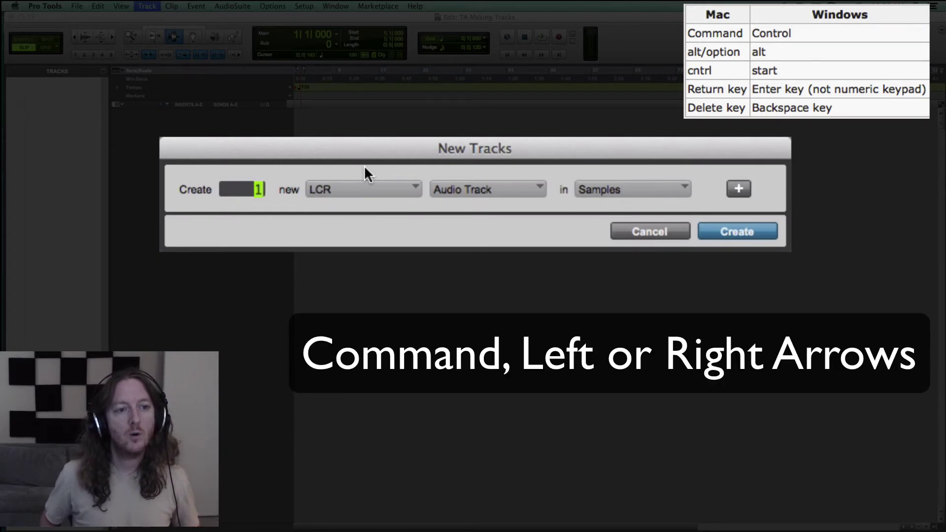
pyautogui.press('super+Left')
pyautogui.press('super+Left')
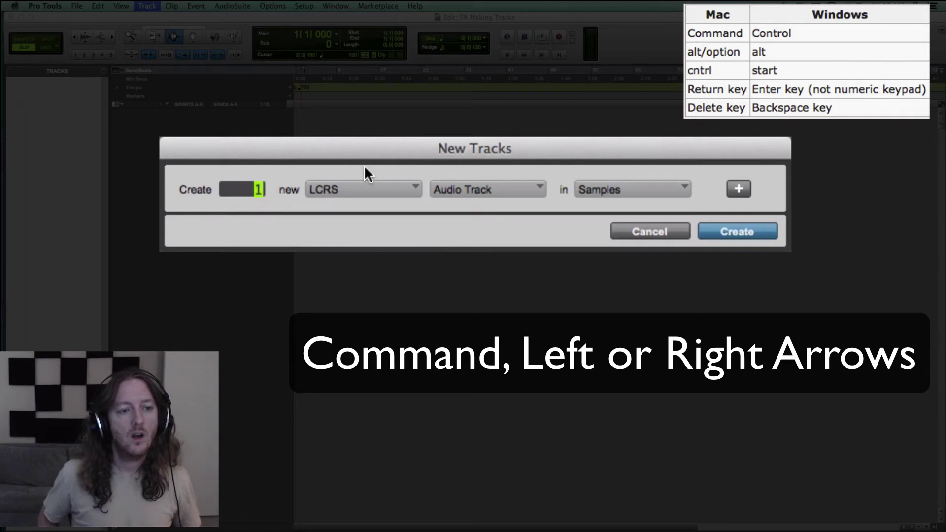
pyautogui.press('super+Left')
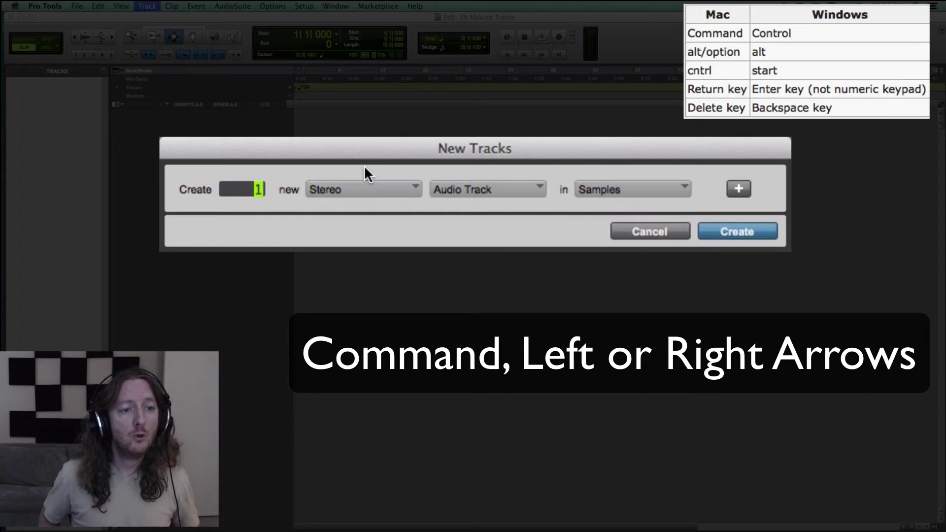
pyautogui.press('super+Right')
pyautogui.press('super+Right')
pyautogui.press('super+Right')
pyautogui.press('super+Right')
pyautogui.press('super+Left')
pyautogui.press('super+Left')
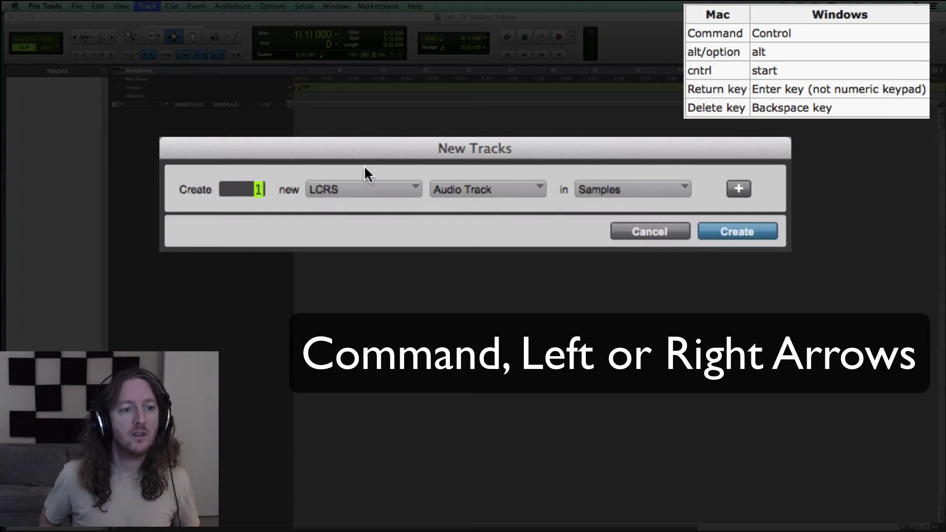
pyautogui.press('super+Left')
pyautogui.press('super+Left')
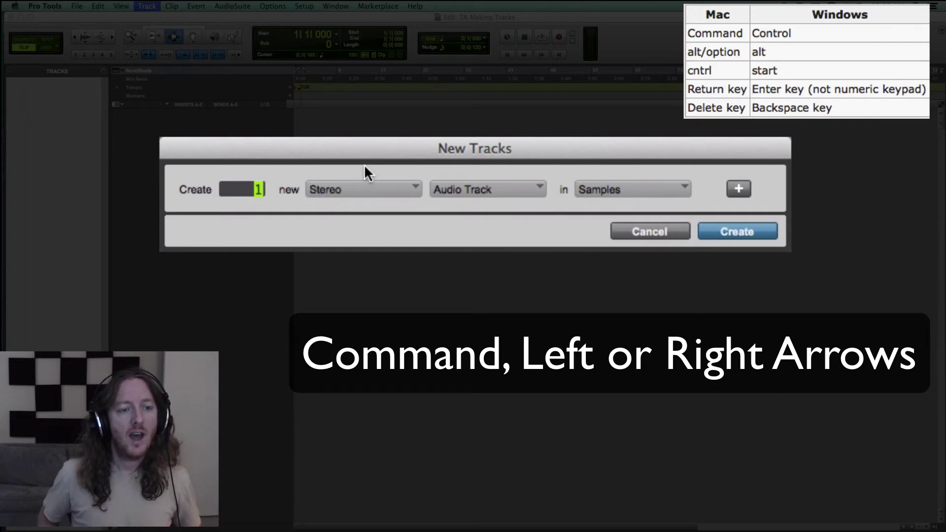
# - Step the track type through Video and MIDI Track to Master Fader
pyautogui.press('super+Down')
pyautogui.press('super+Down')
pyautogui.press('super+Down')
pyautogui.press('super+Down')
pyautogui.press('super+Down')
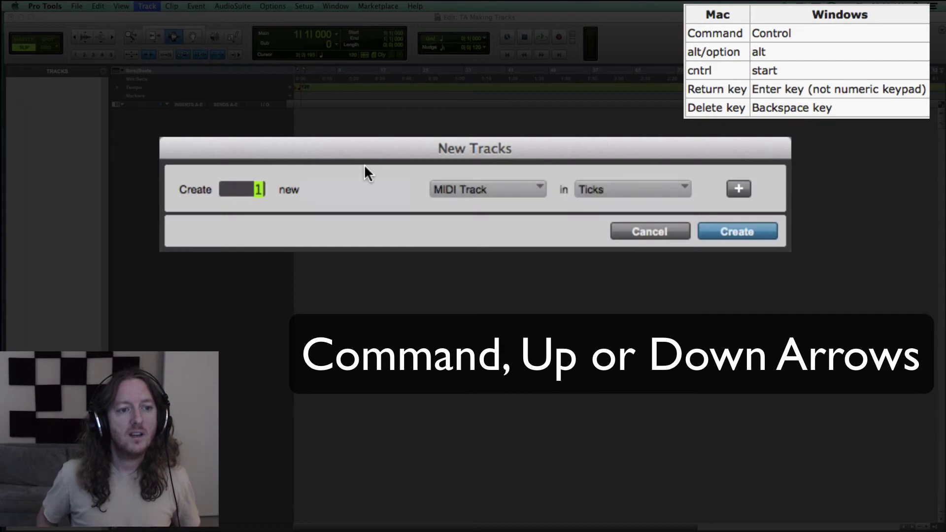
pyautogui.press('super+Down')
pyautogui.press('super+Up')
pyautogui.press('super+Up')
pyautogui.press('super+Down')
pyautogui.press('super+Down')
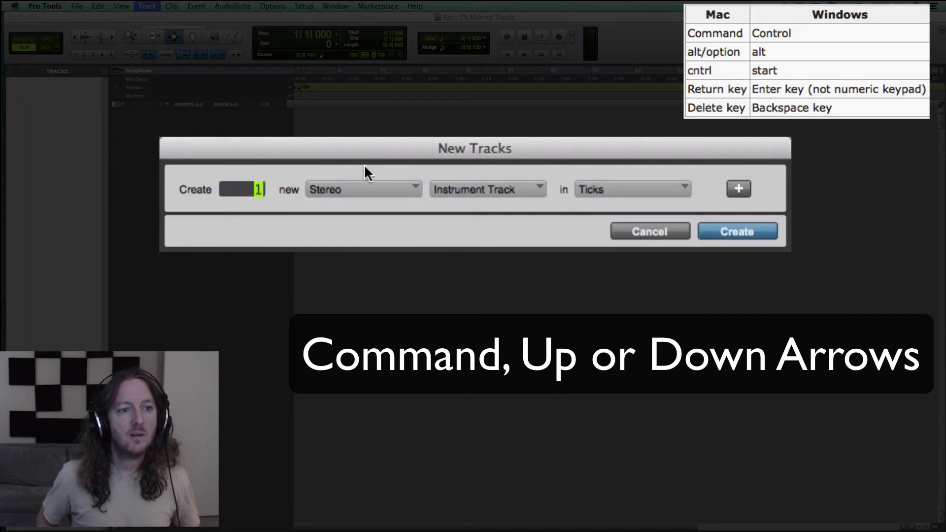
pyautogui.press('super+Up')
pyautogui.press('super+Up')
pyautogui.press('super+Up')
pyautogui.press('super+Up')
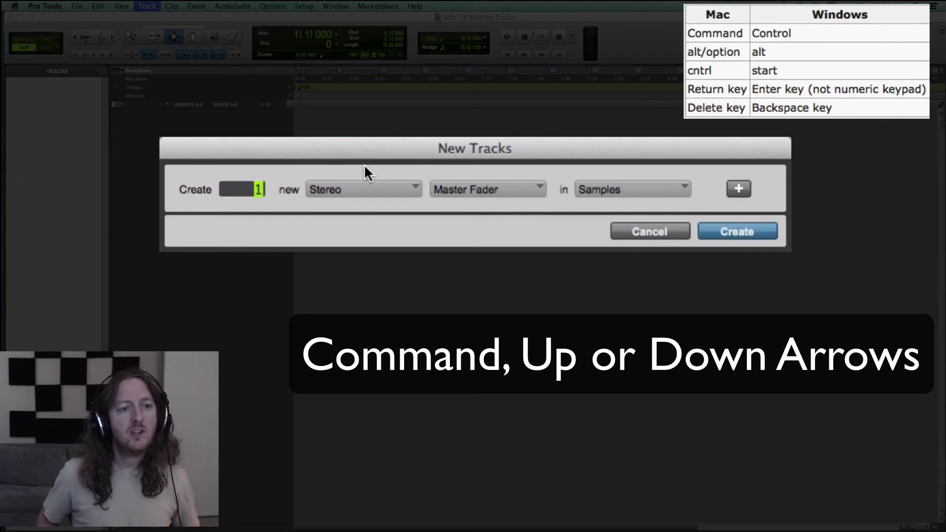
# - Set the track count to 2, channel format to Mono, and track type to Audio Track
pyautogui.press('Up')
pyautogui.press('Up')
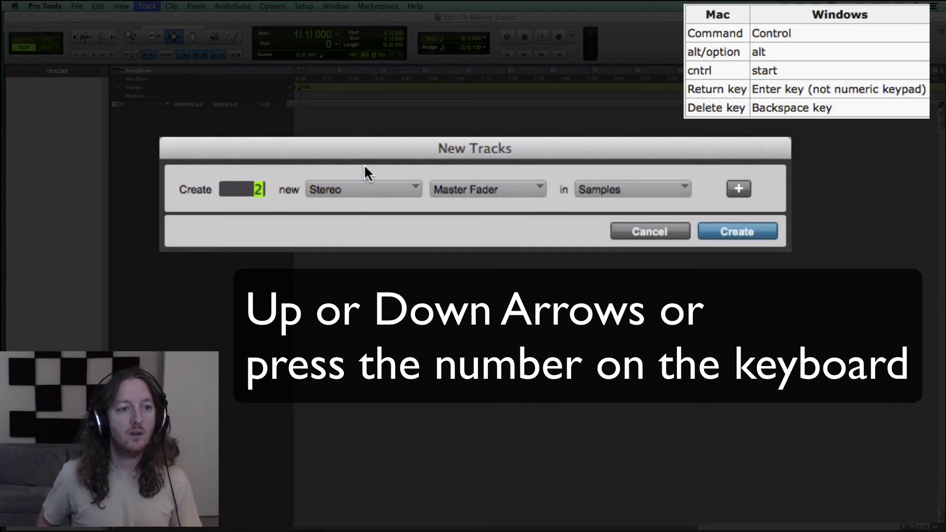
pyautogui.press('Down')
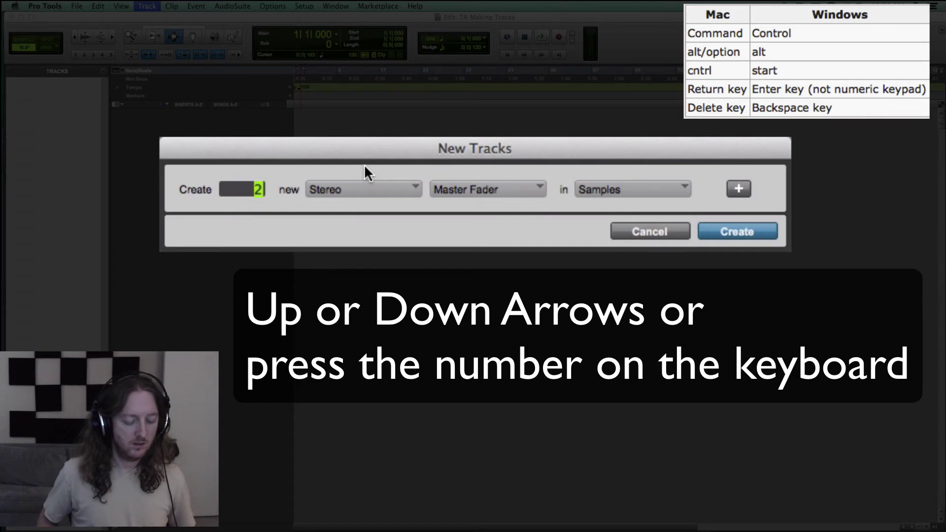
pyautogui.press('super+Left')
pyautogui.press('super+Right')
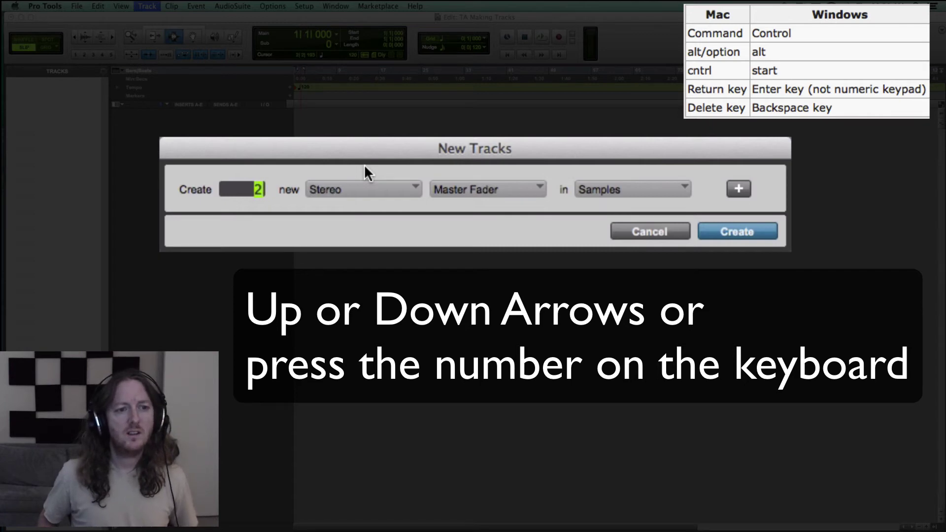
pyautogui.press('super+Left')
pyautogui.press('super+Up')
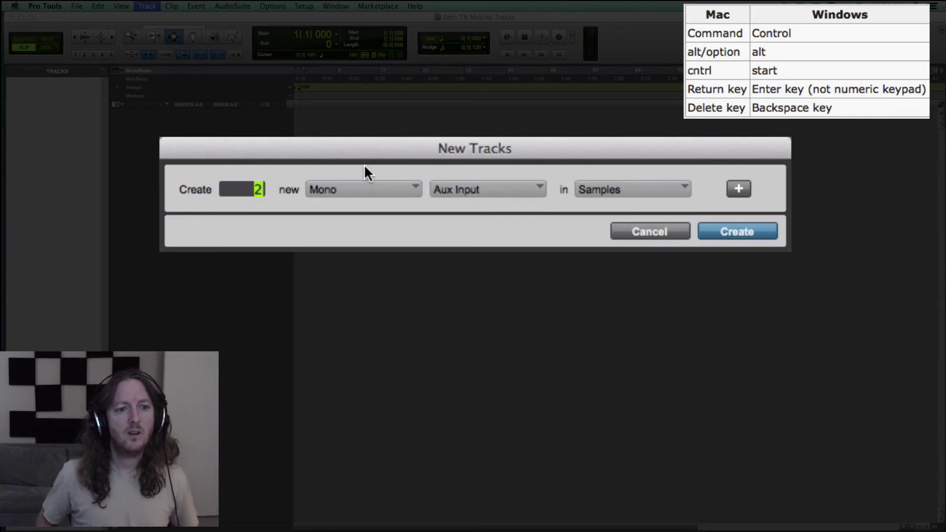
pyautogui.press('super+Up')
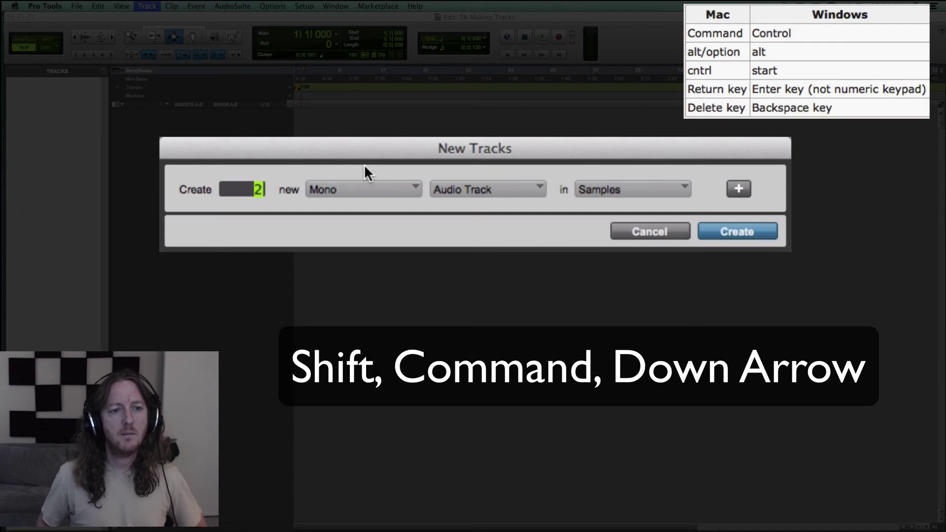
# - Add a second row set to a Stereo Aux Input
pyautogui.press('super+shift+Down')
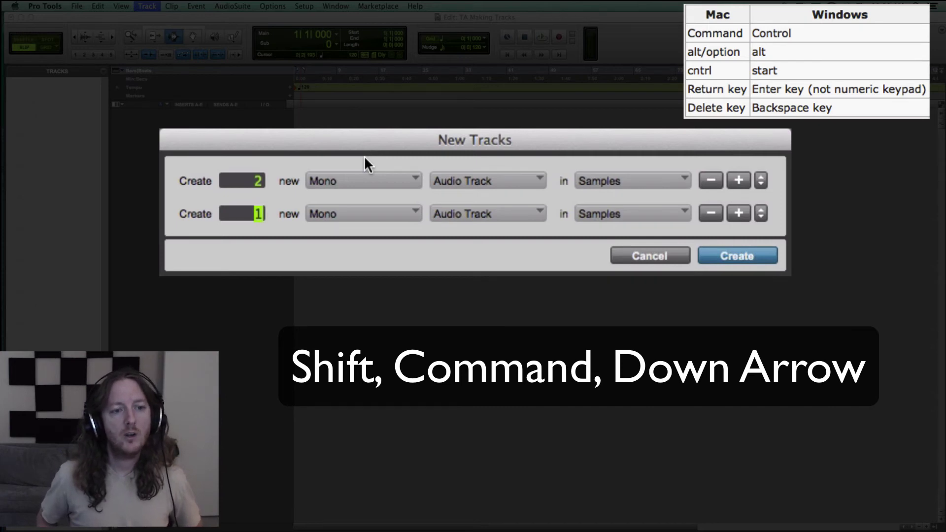
pyautogui.press('super+Right')
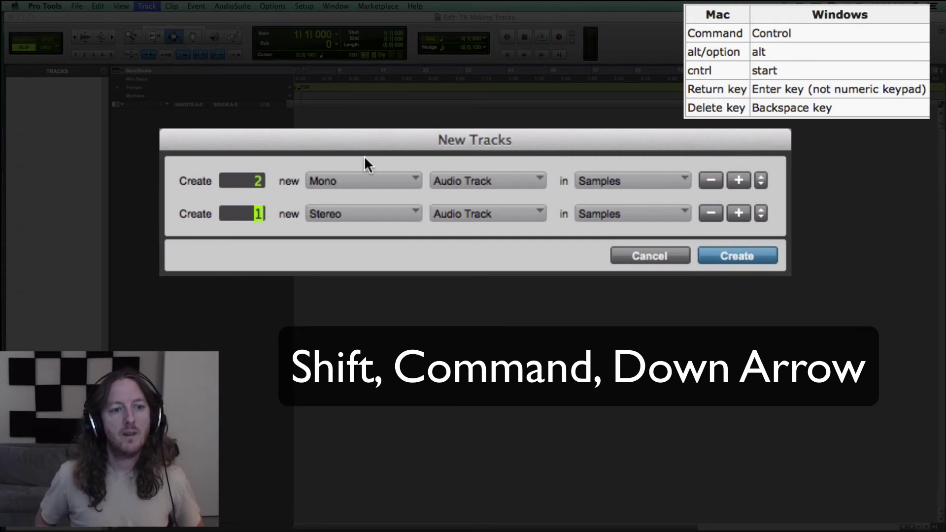
pyautogui.press('super+Down')
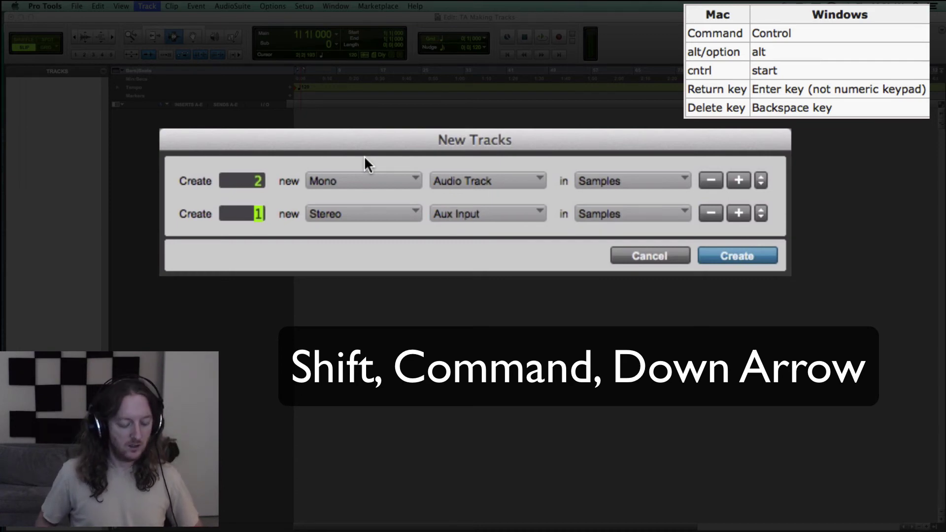
# - Add a third row set to a Stereo Master Fader
pyautogui.press('shift+super+Down')
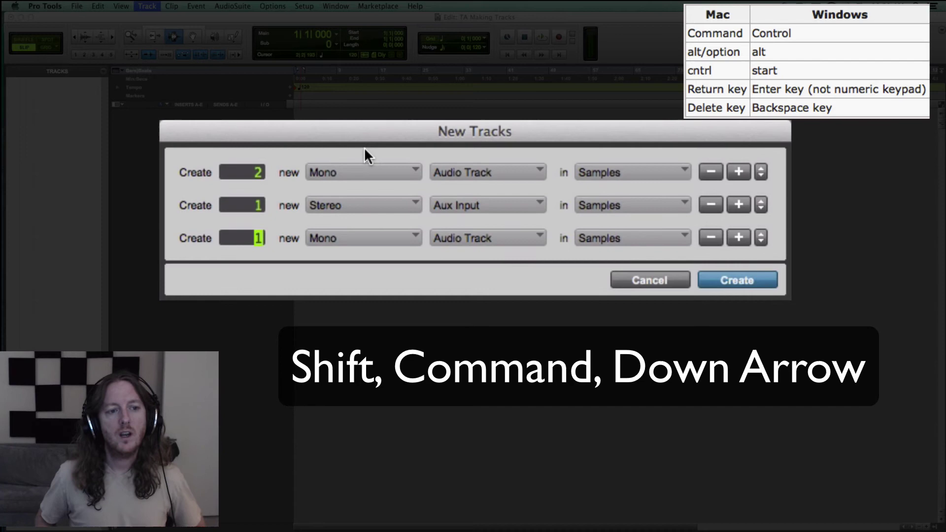
pyautogui.press('super+Right')
pyautogui.press('super+Up')
pyautogui.press('super+Up')
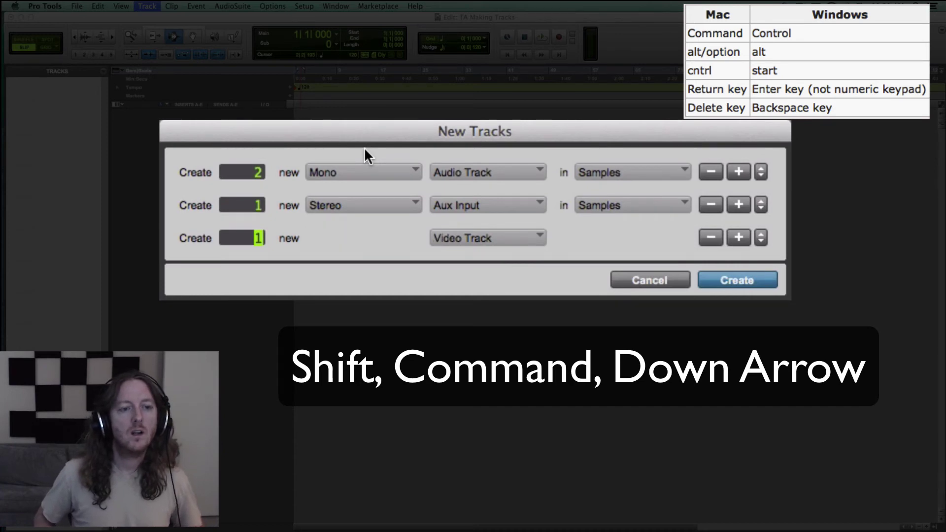
pyautogui.press('super+Up')
pyautogui.press('super+Up')
pyautogui.press('super+Up')
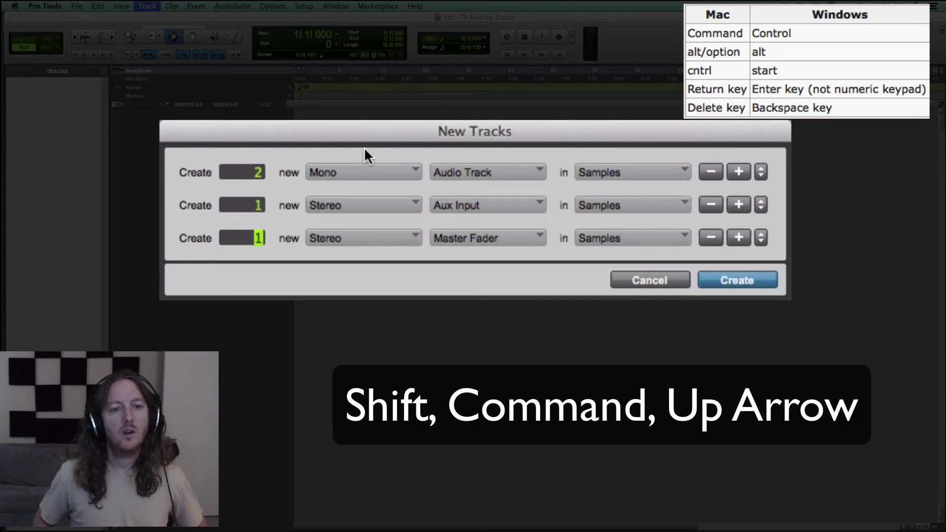
pyautogui.press('shift+super+Up')
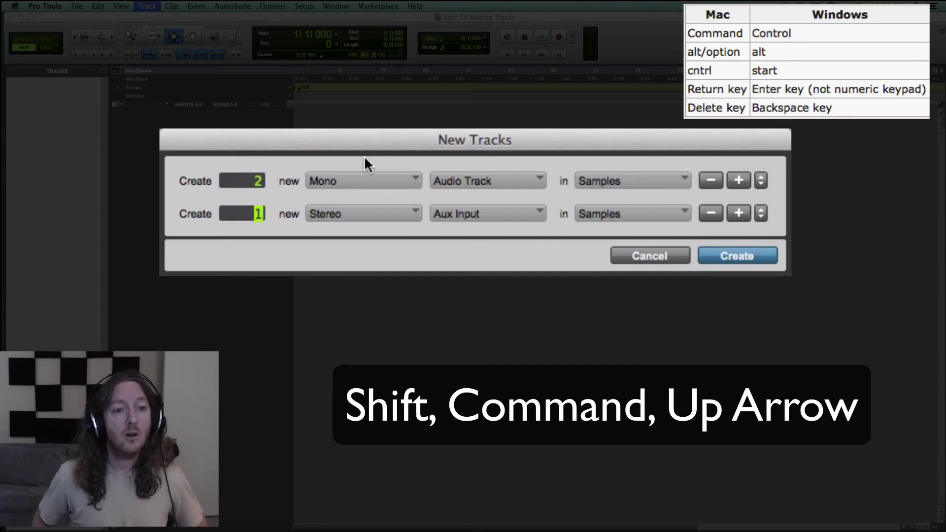
pyautogui.press('shift+super+Up')
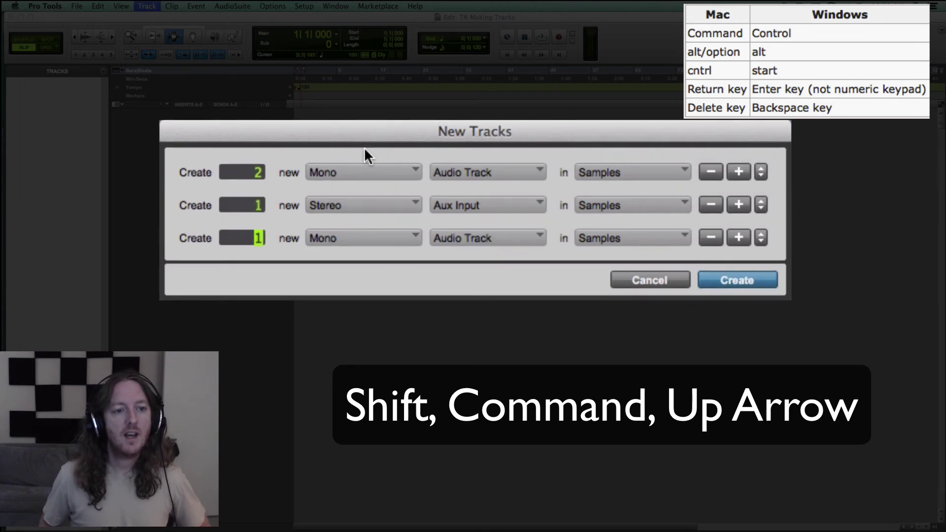
pyautogui.press('shift+super+Up')
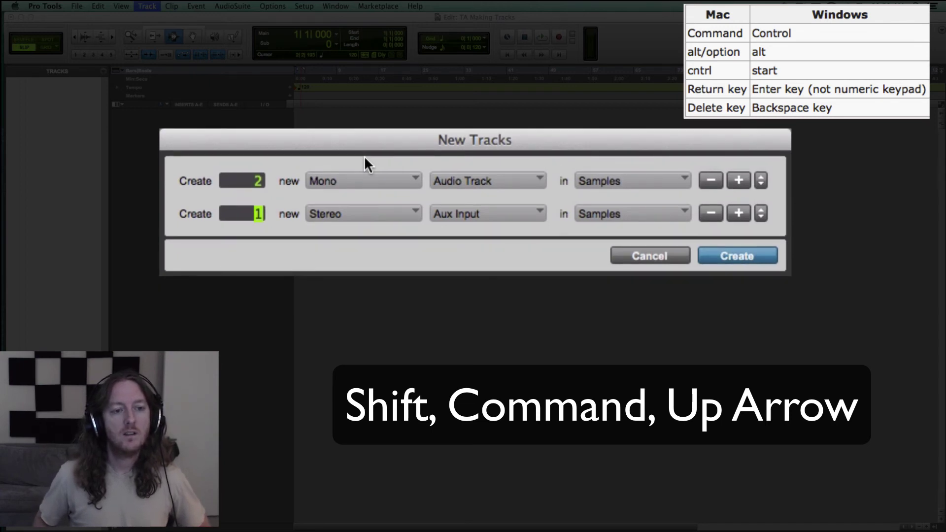
pyautogui.press('shift+super+Down')
pyautogui.press('super+Right')
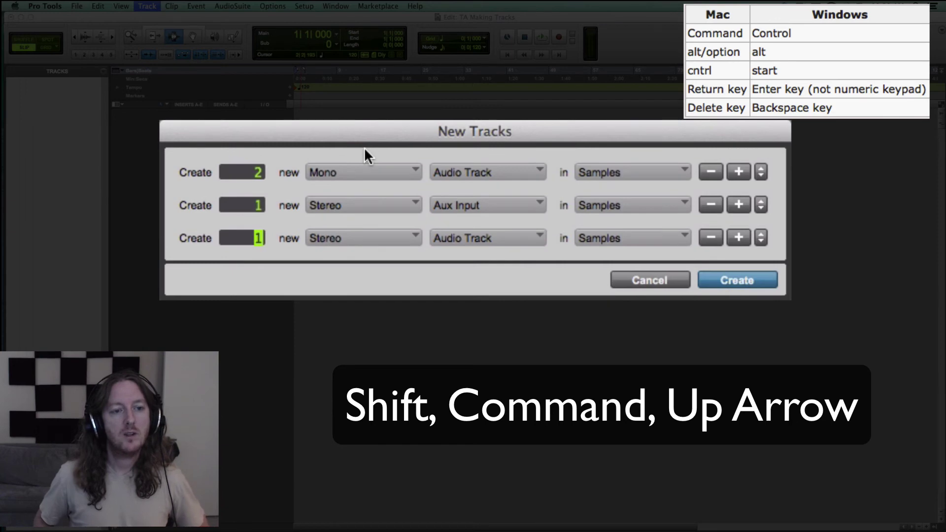
pyautogui.press('super+Left')
pyautogui.press('super+Right')
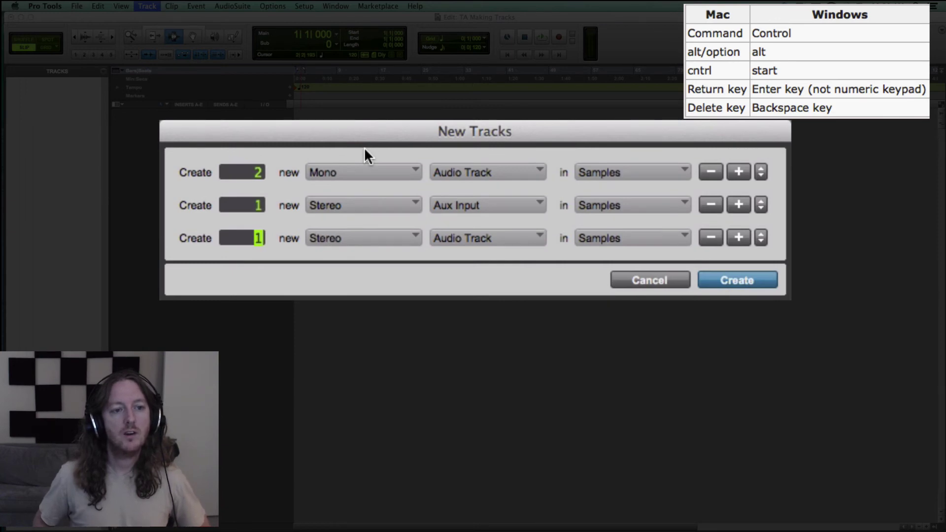
pyautogui.press('super+Down')
pyautogui.press('super+Down')
pyautogui.press('super+Down')
pyautogui.press('super+Up')
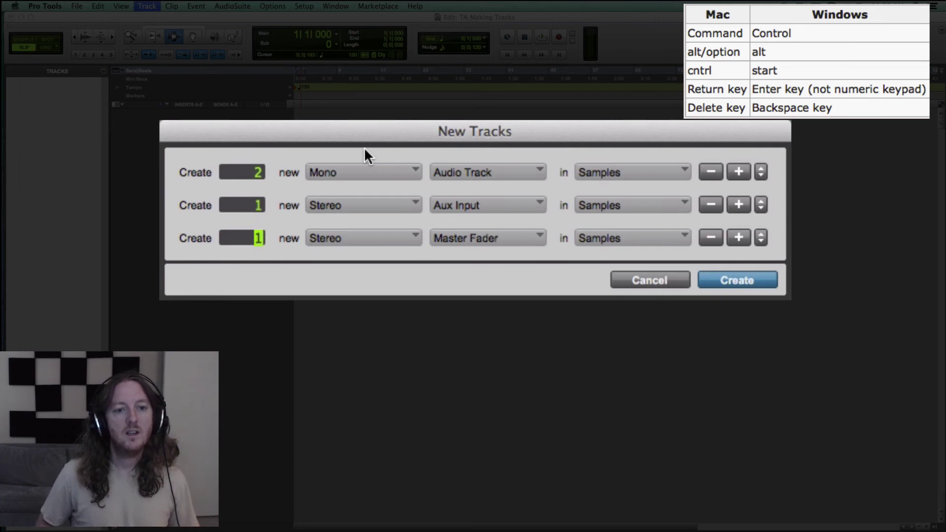
# - Confirm with Return to create Audio 1, Audio 2, Aux 1 and Master 1
pyautogui.press('Return')
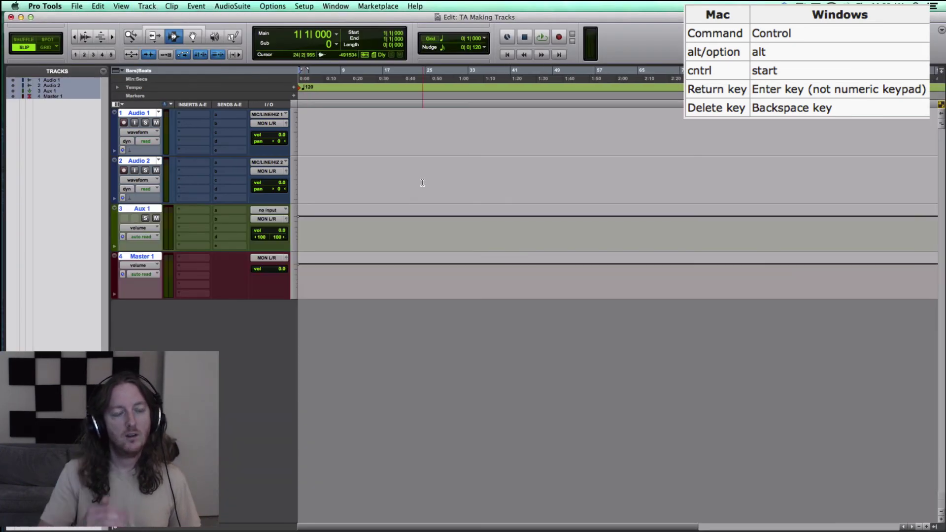